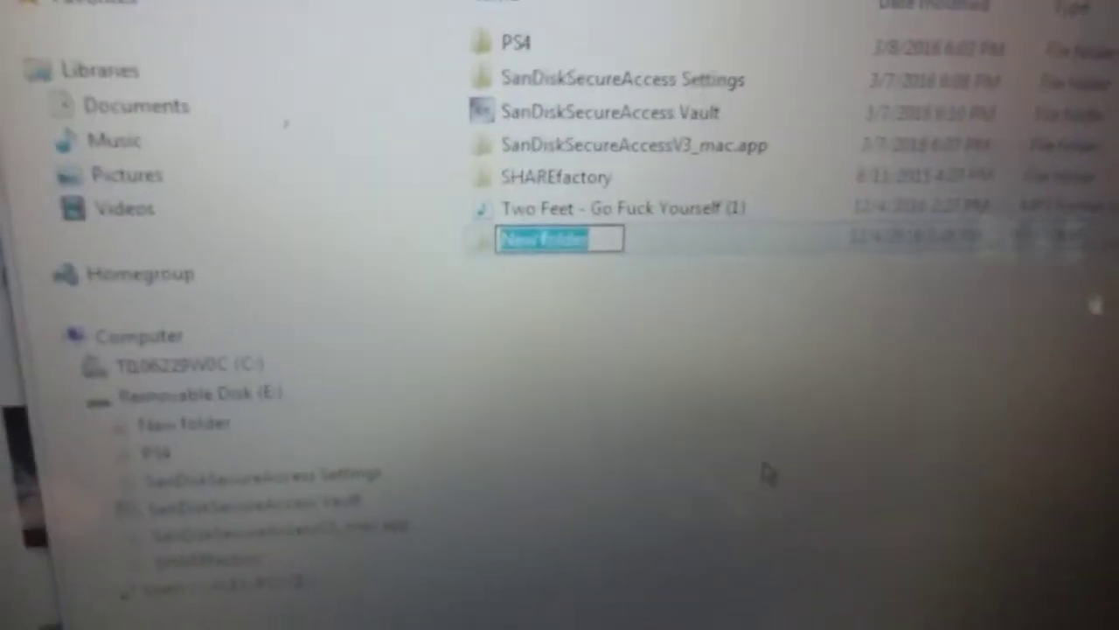
Clear the default name of the new folder on drive E:.
key("BackSpace")
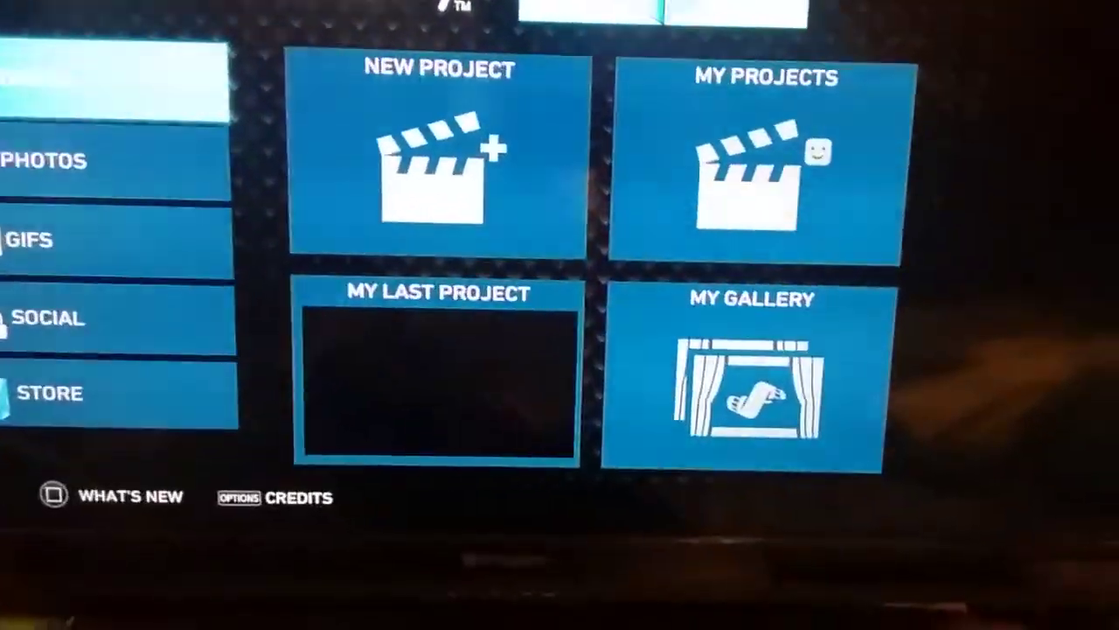
Start a new SHAREfactory project and pick The Last of Us theme.
key("Right")
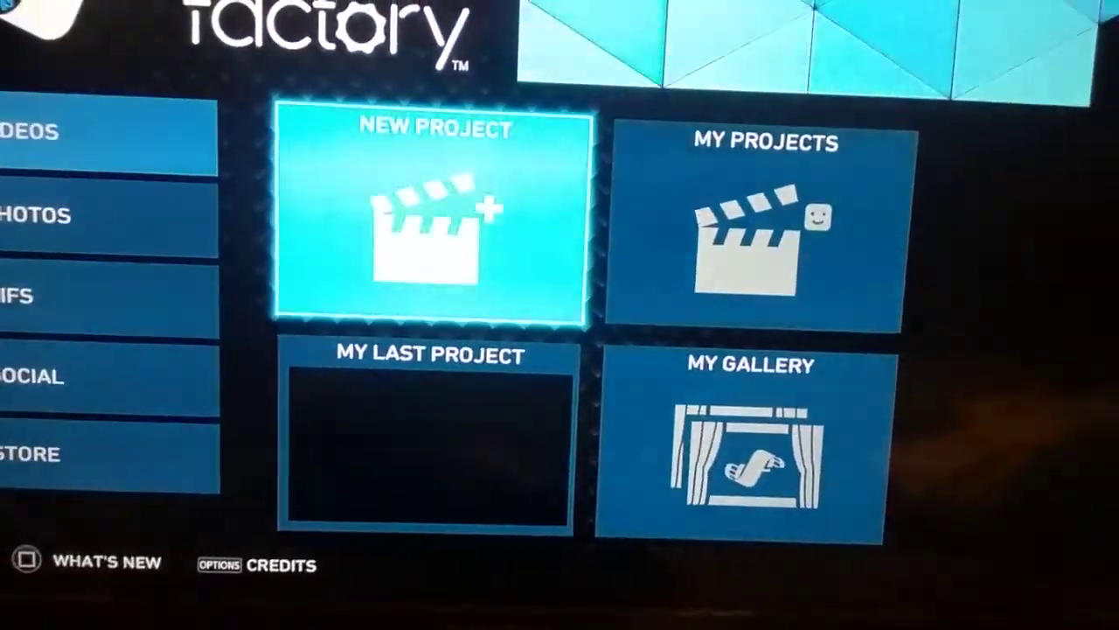
key("Right")
key("Down")
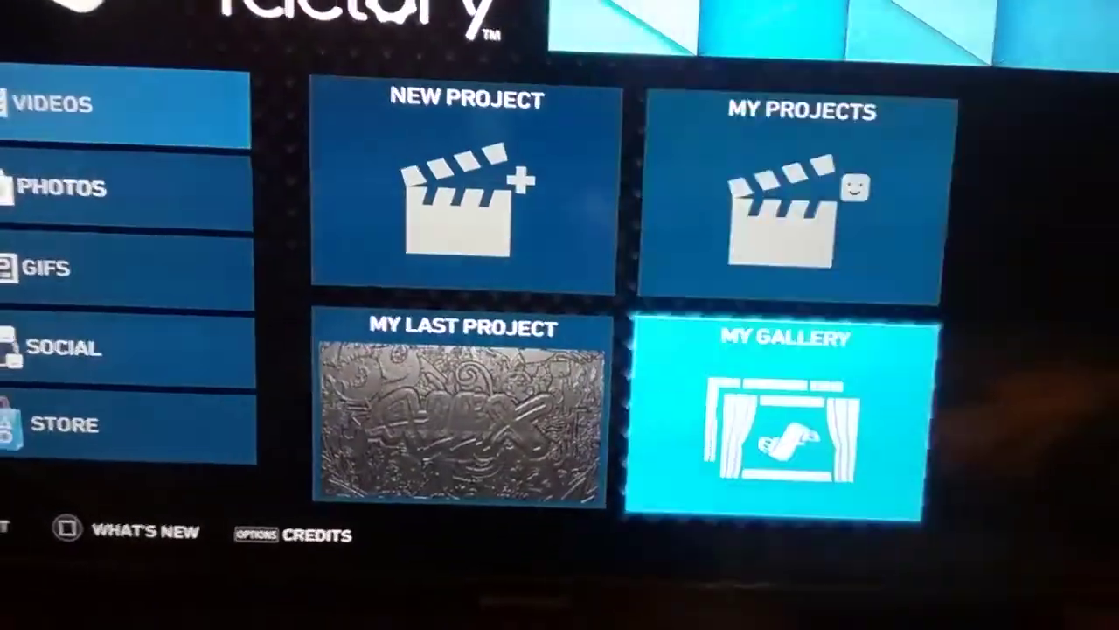
key("Left")
key("Up")
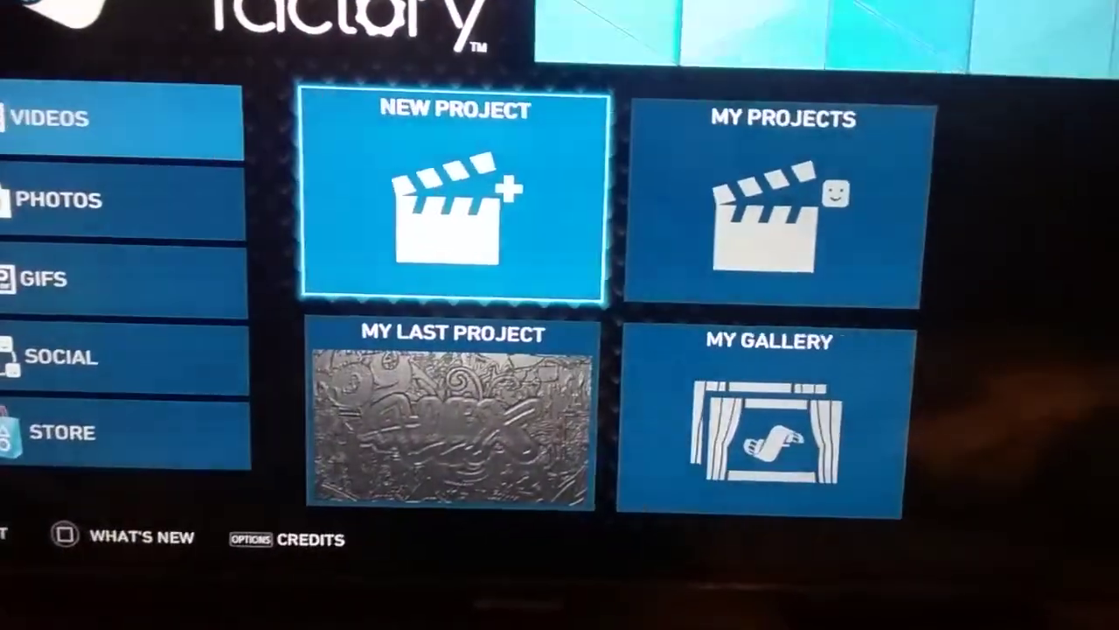
key("Return")
key("Down")
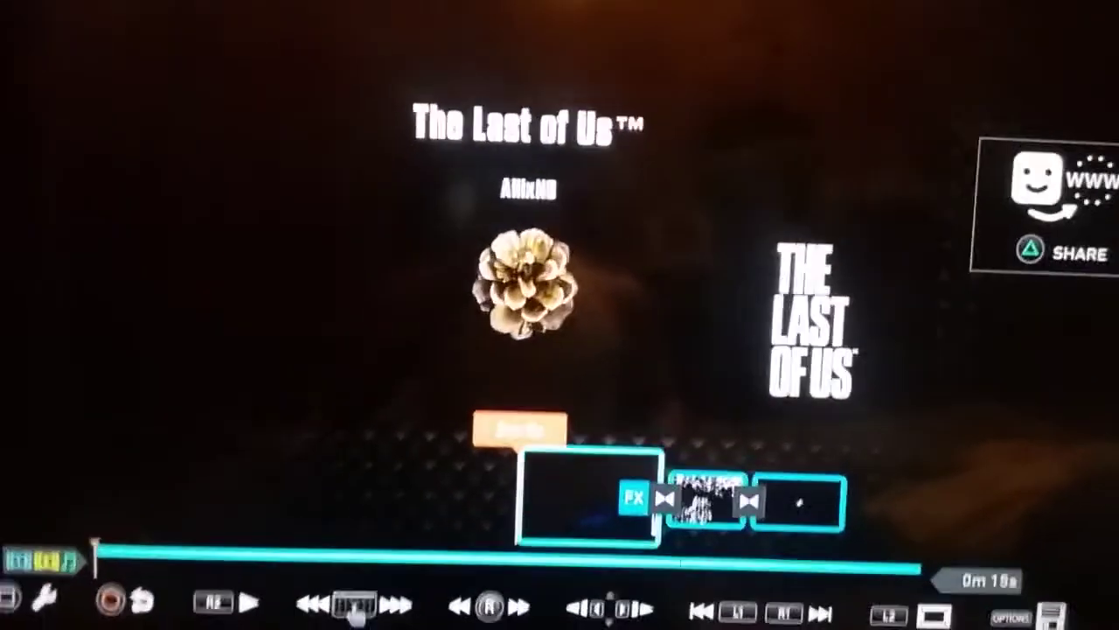
Open the Add > Music chooser and browse the Most Recent tracks toward Distance.
key("Return")
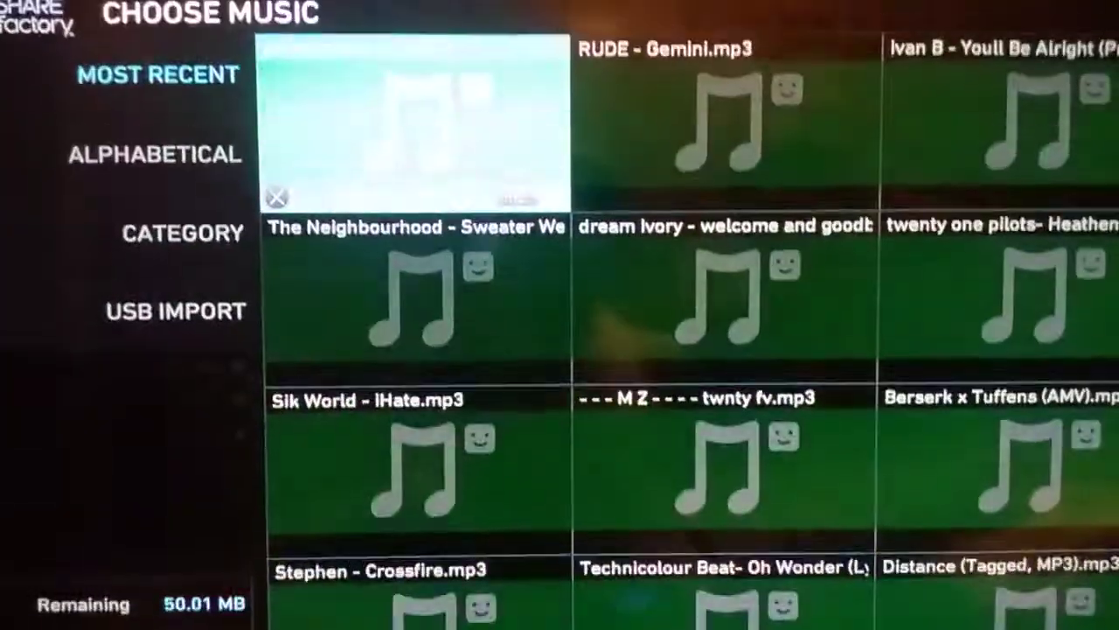
key("Down")
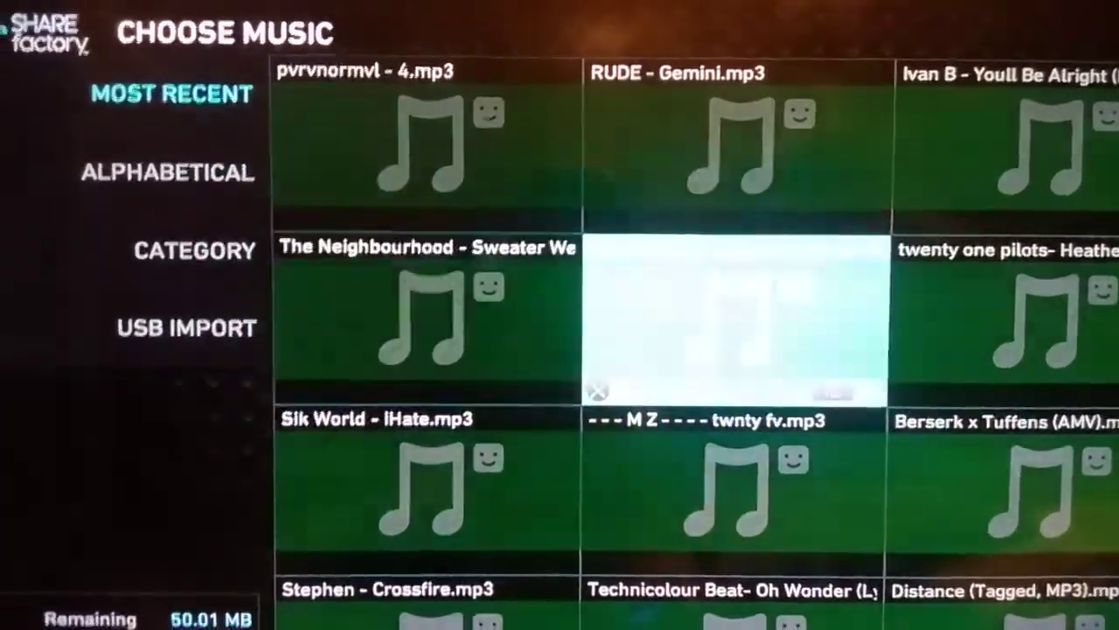
key("Right")
key("Left")
key("Left")
key("Left")
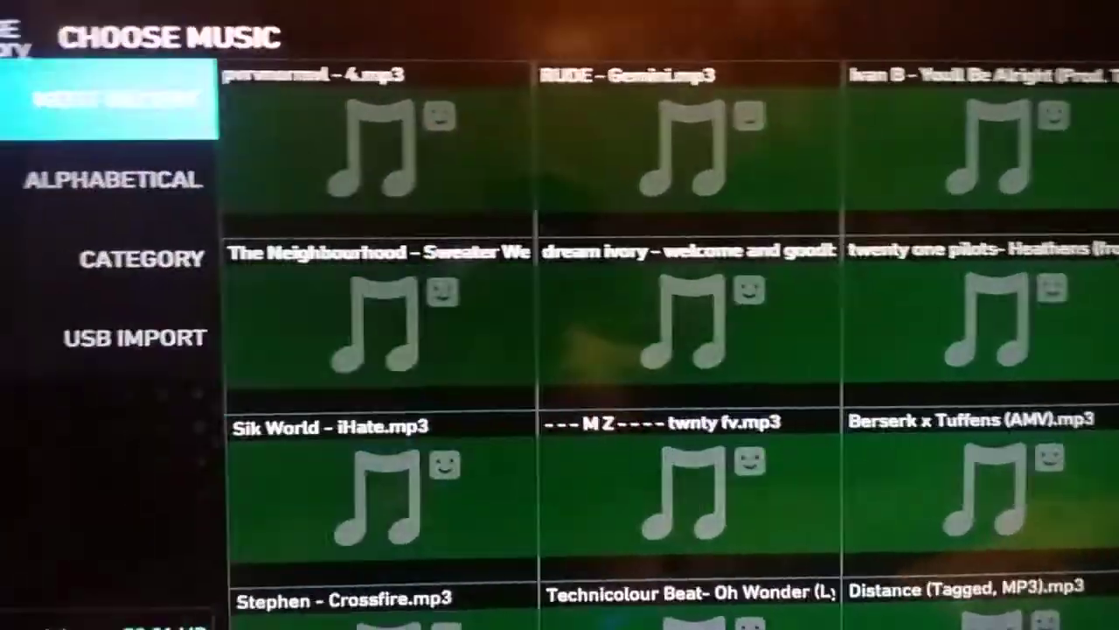
key("Right")
key("Right")
key("Right")
key("Down")
key("Down")
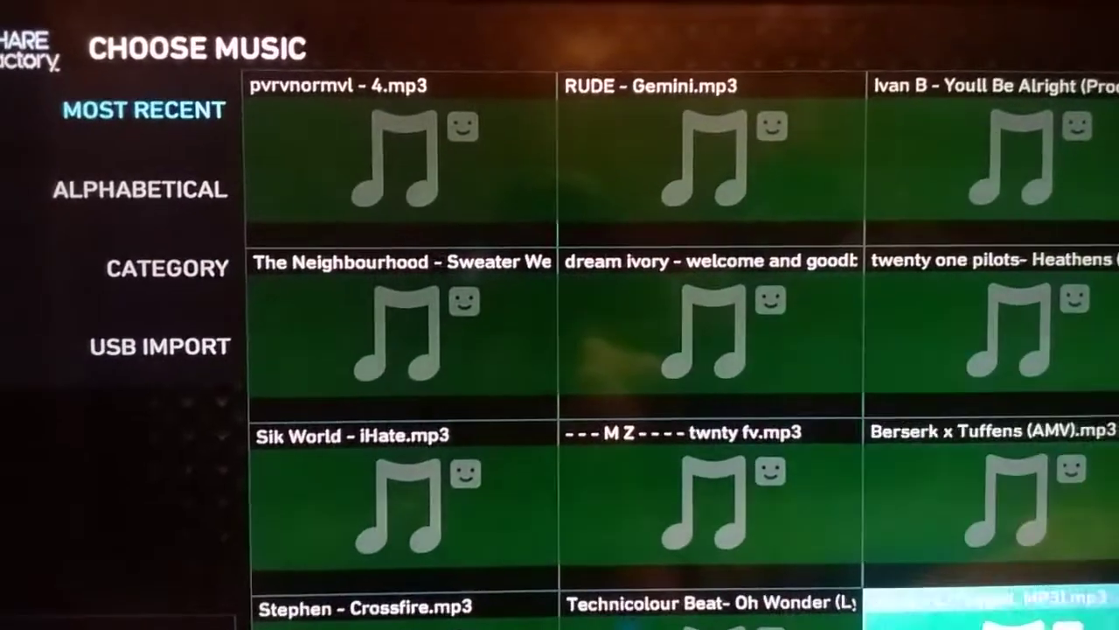
key("Down")
key("Down")
key("Down")
key("Down")
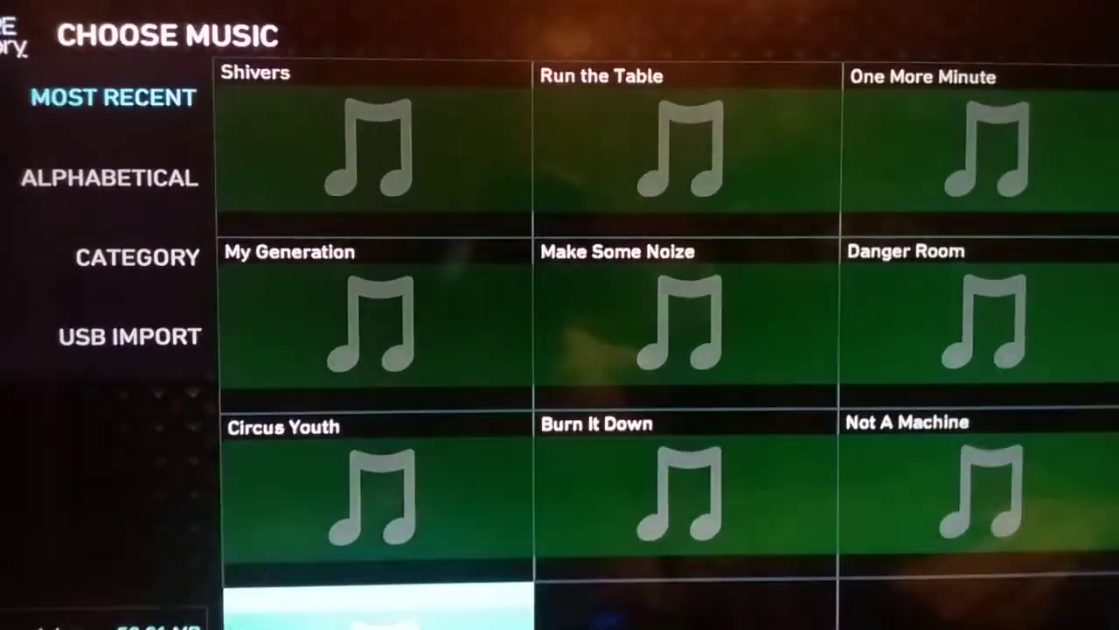
key("Left")
key("Left")
key("Left")
key("Down")
key("Down")
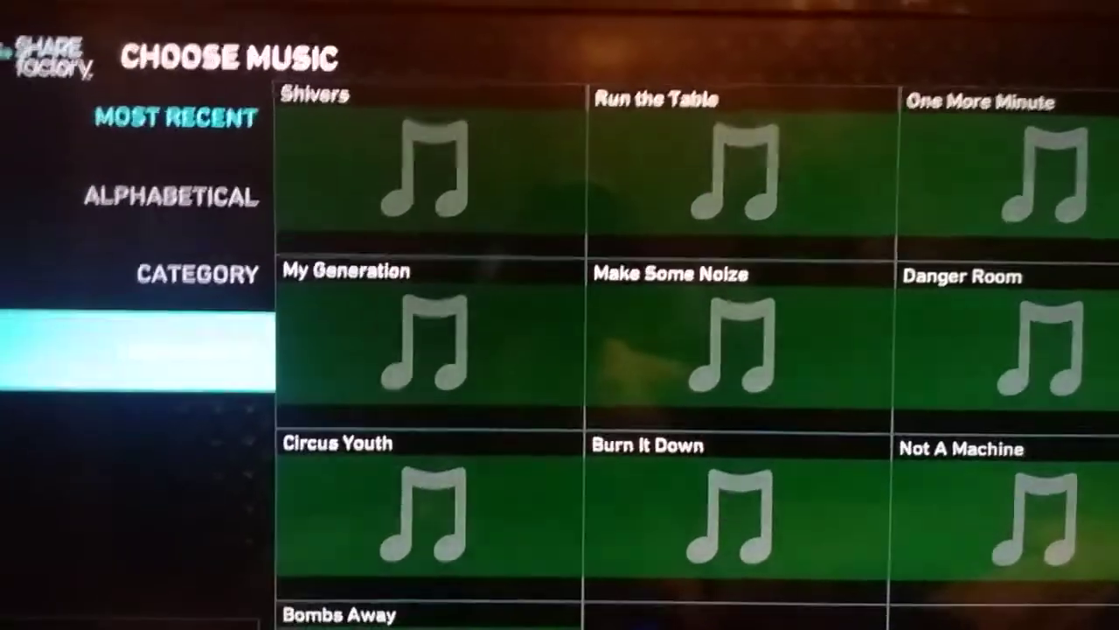
key("Up")
key("Up")
key("Up")
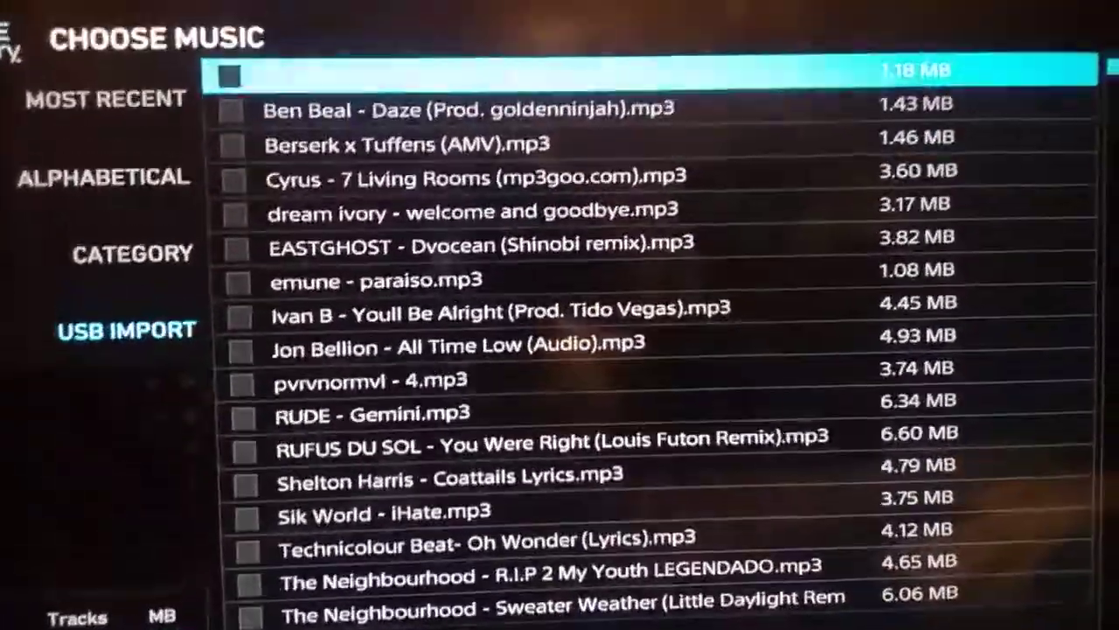
Tick the 3.74 MB pvrvnormvl - 4 track in the USB Import list.
key("Down")
key("Down")
key("Down")
key("Down")
key("Down")
key("Down")
key("Down")
key("Down")
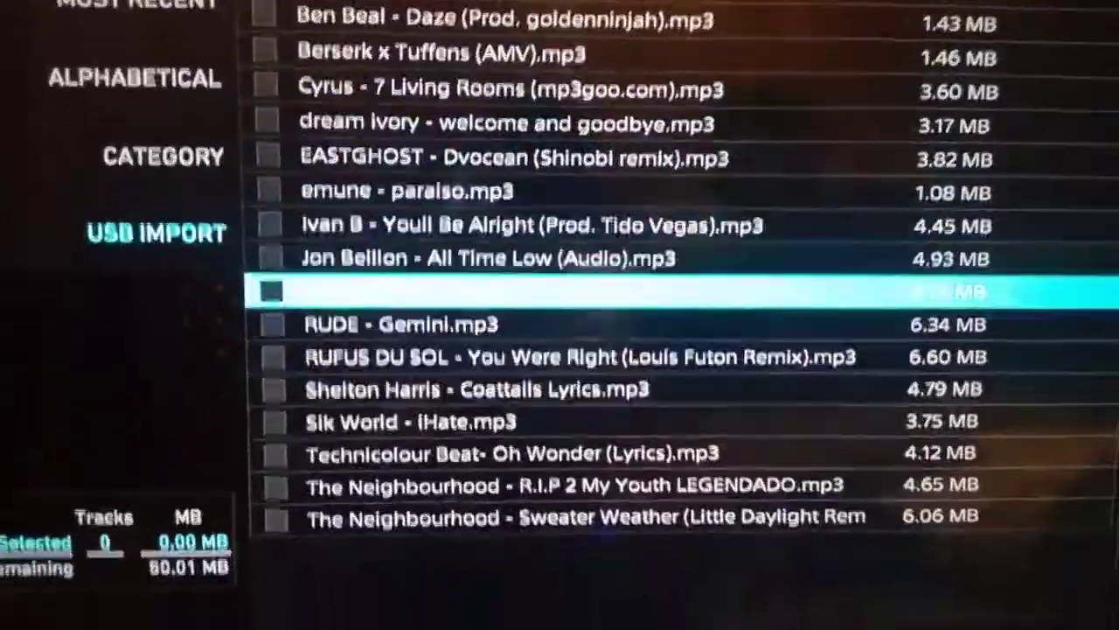
key("Return")
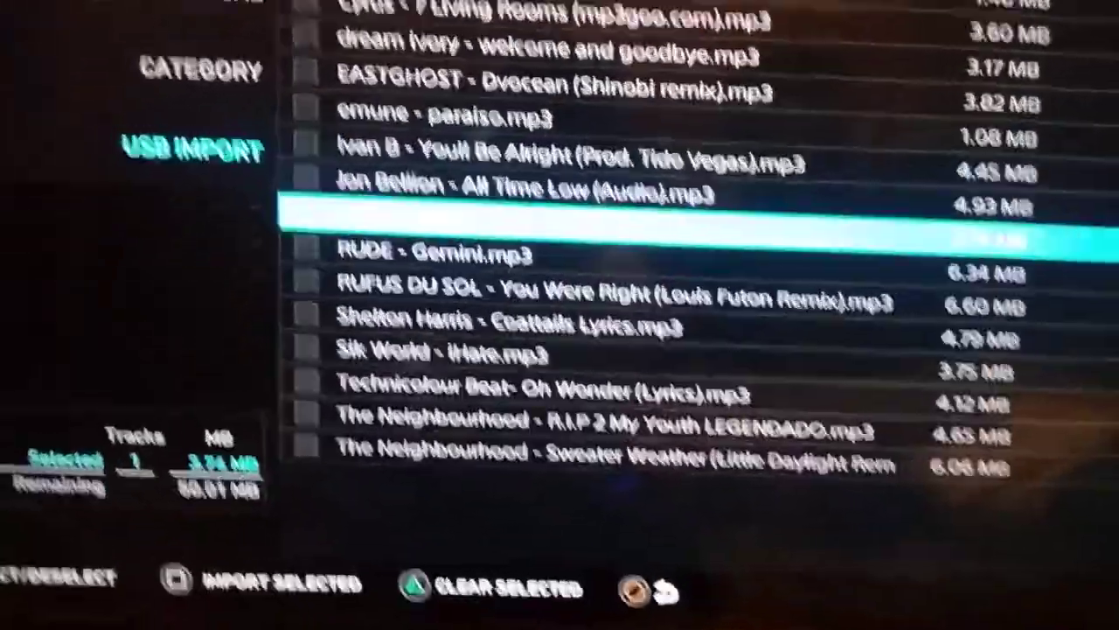